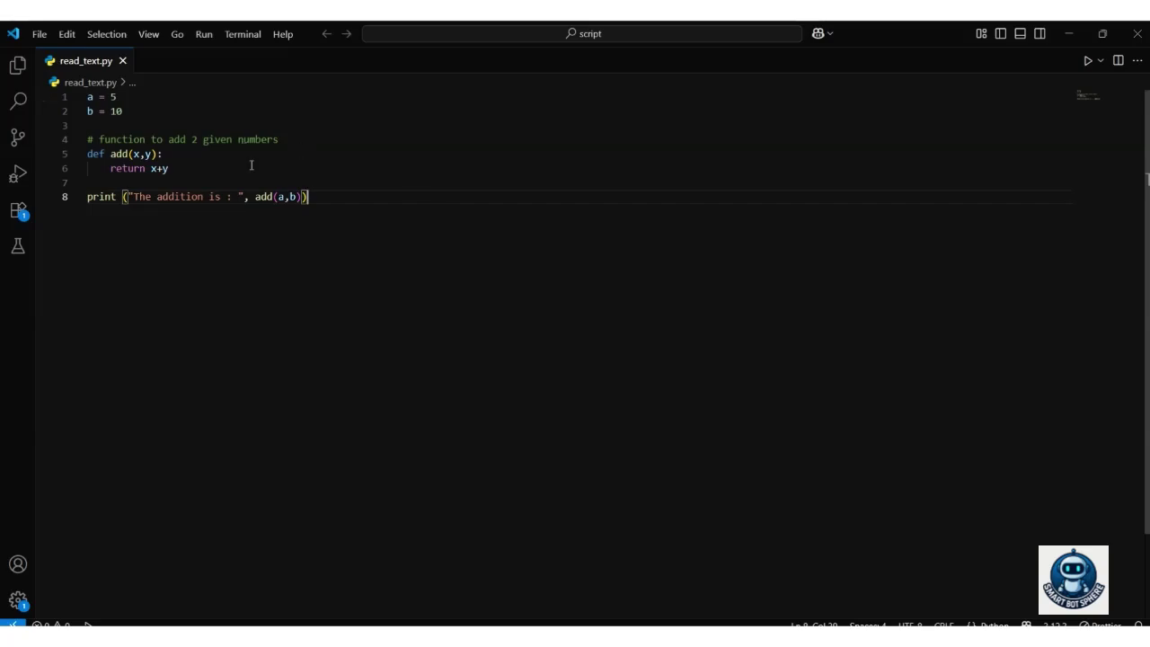
# Start a new flow named flow_run_python_script_dosCommand and create it in the designer
pyautogui.click(88, 125)
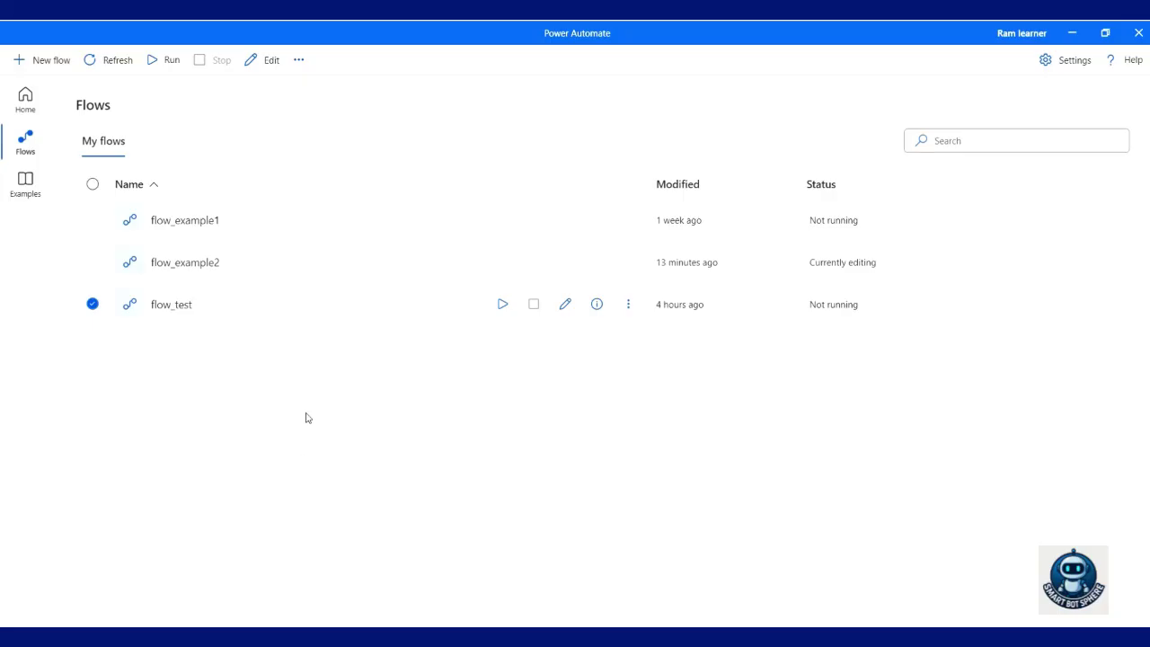
pyautogui.click(32, 66)
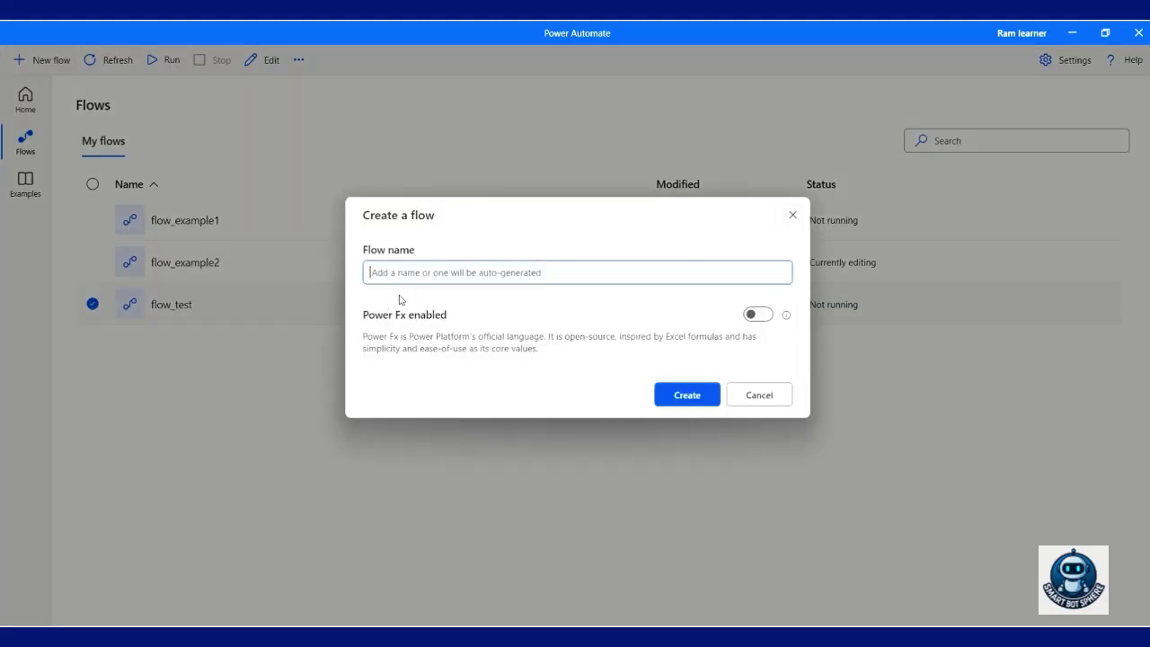
pyautogui.write('flow_run_')
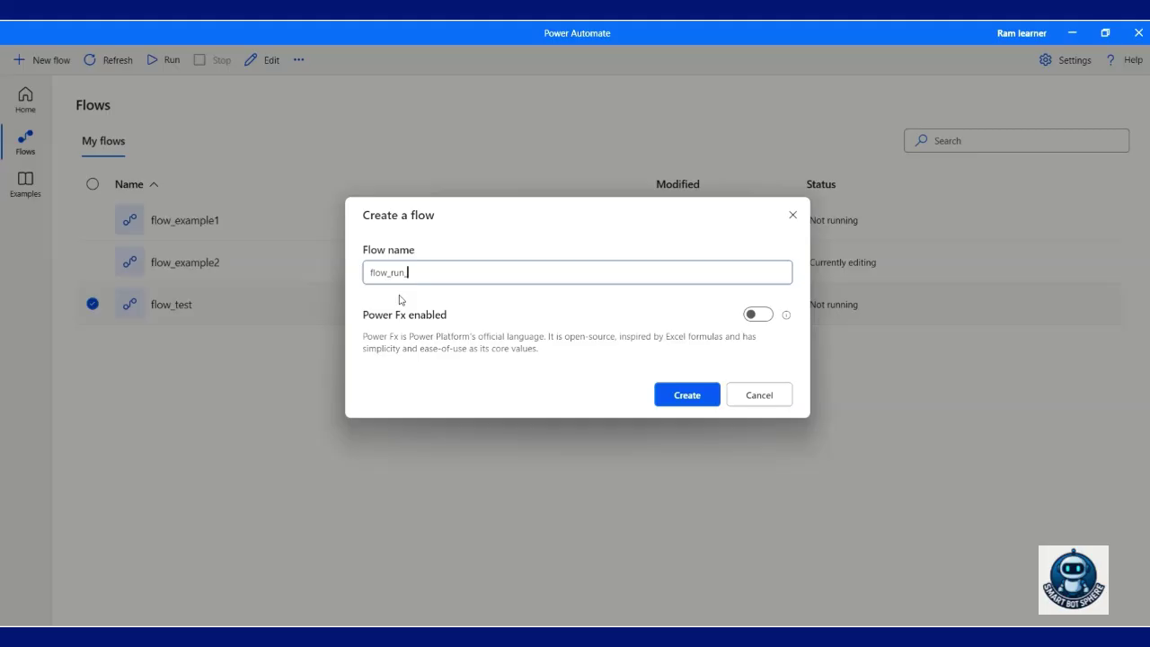
pyautogui.write('python_script_dosCommand')
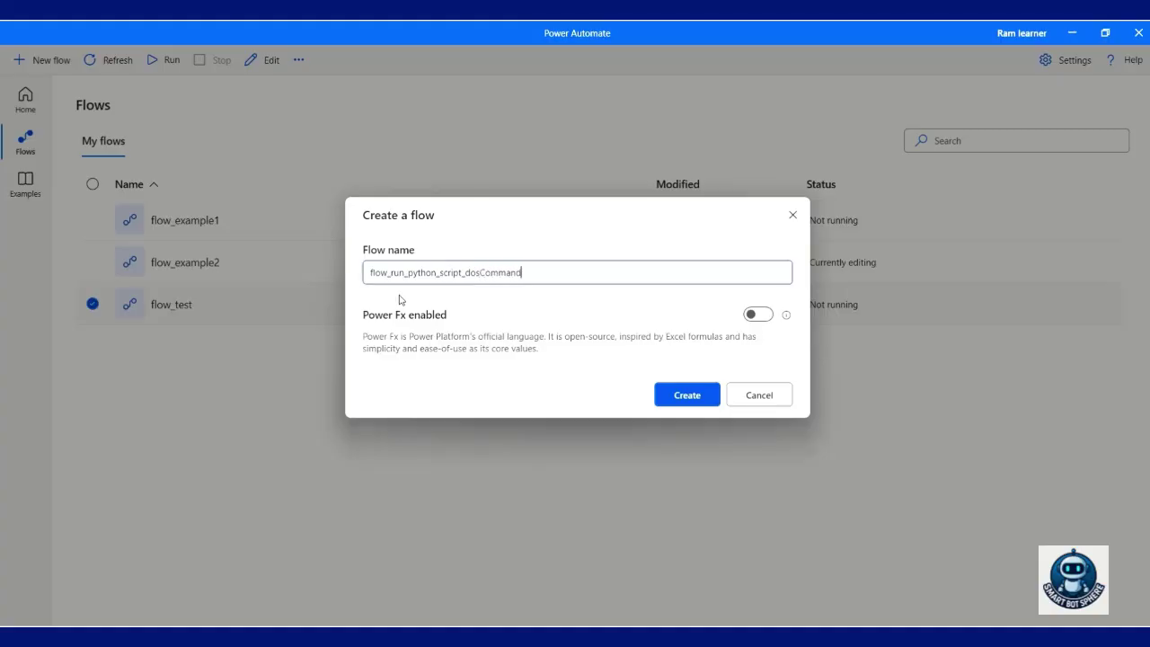
pyautogui.click(706, 398)
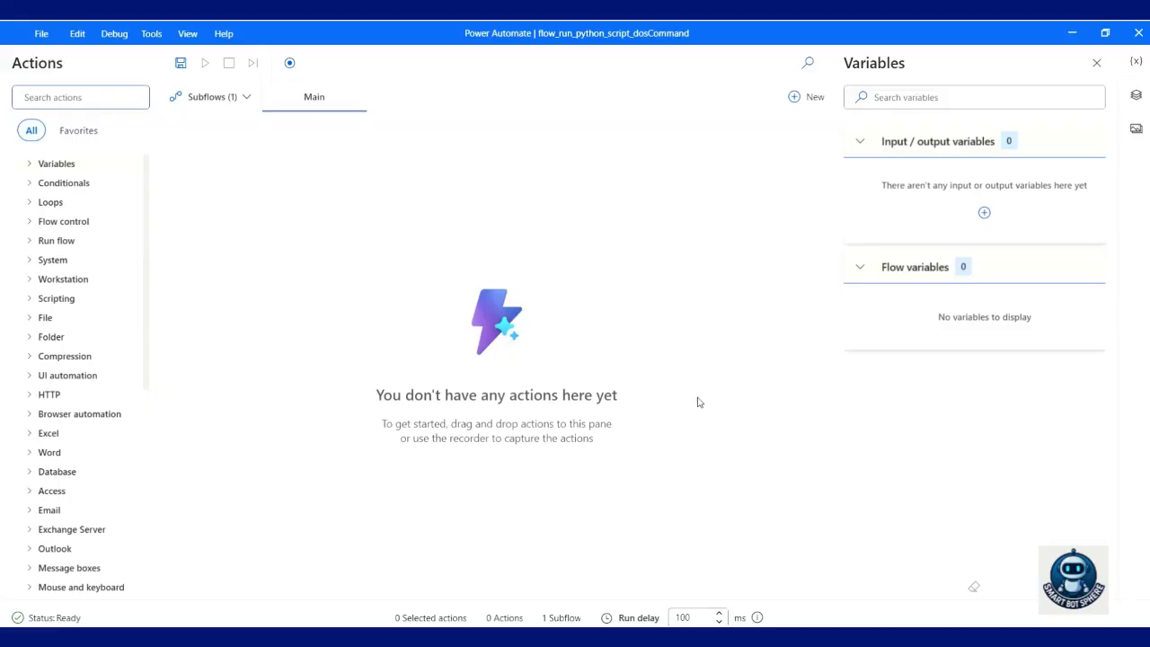
# Search actions for 'comm' and add Run DOS command as step 1 of Main
pyautogui.click(86, 98)
pyautogui.write('comm')
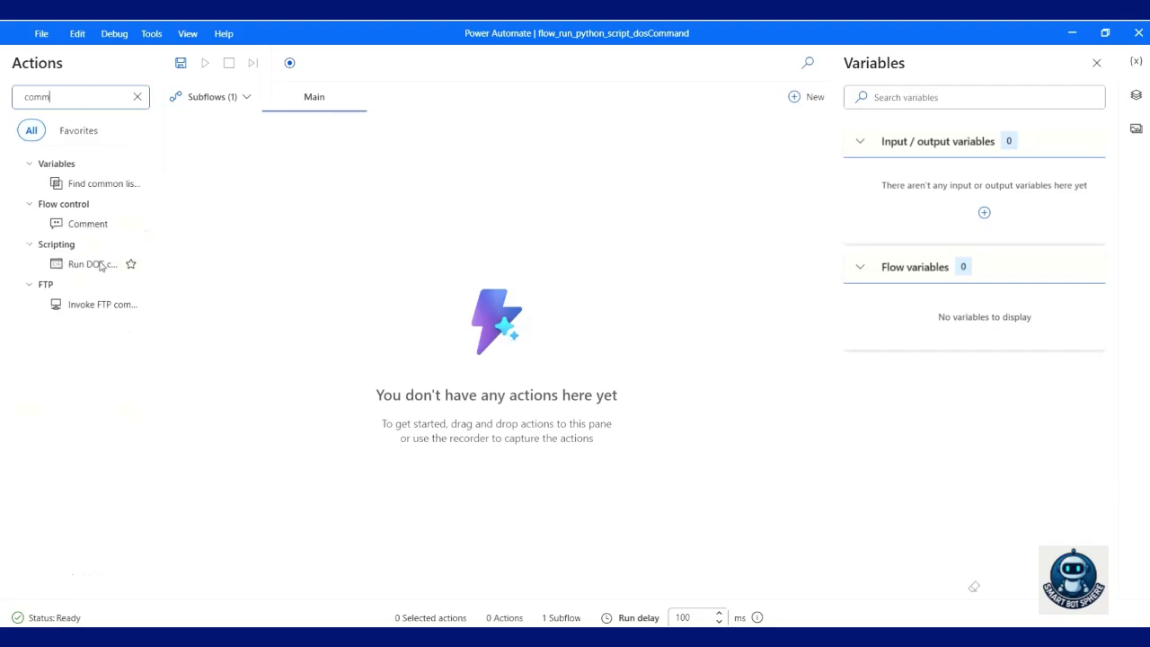
pyautogui.moveTo(92, 267); pyautogui.dragTo(344, 177)
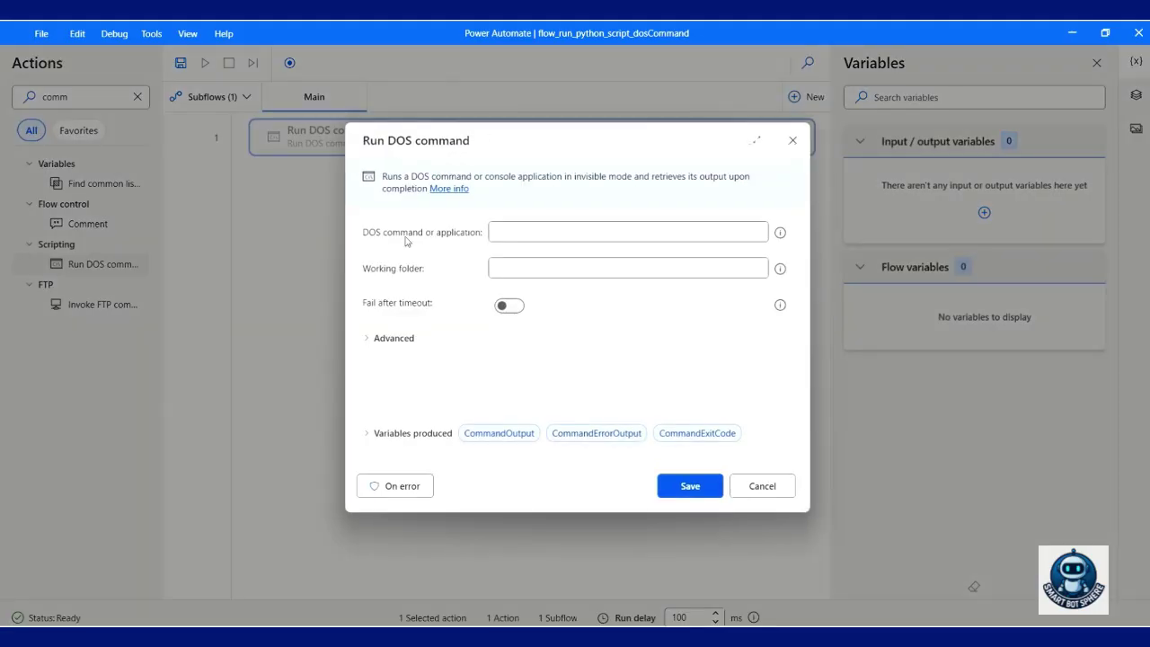
# Enter Python "Yourprogramname" as the DOS command or application
pyautogui.click(518, 234)
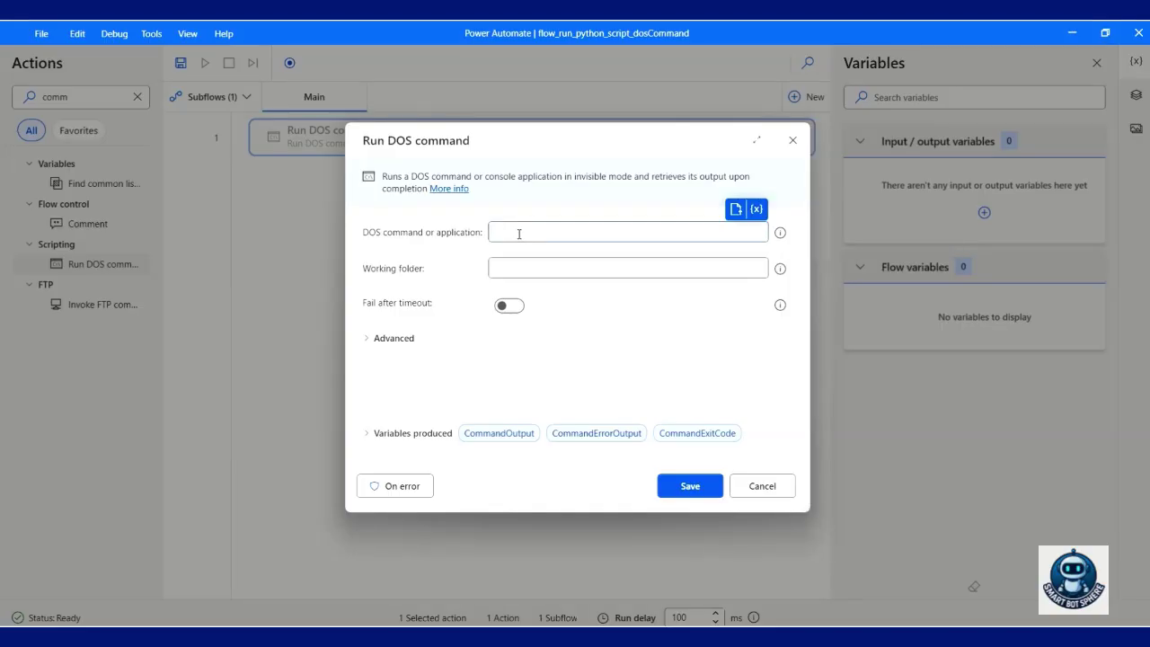
pyautogui.write('Python "Yourprogramname')
# Erase the placeholder program name, leaving 'Python', and open the read_text.py tab's context menu
pyautogui.press('BackSpace')
pyautogui.press('BackSpace')
pyautogui.press('BackSpace')
pyautogui.press('BackSpace')
pyautogui.press('BackSpace')
pyautogui.press('BackSpace')
pyautogui.press('BackSpace')
pyautogui.press('BackSpace')
pyautogui.press('BackSpace')
pyautogui.press('BackSpace')
pyautogui.press('BackSpace')
pyautogui.press('BackSpace')
pyautogui.press('BackSpace')
pyautogui.press('BackSpace')
pyautogui.press('BackSpace')
pyautogui.press('BackSpace')
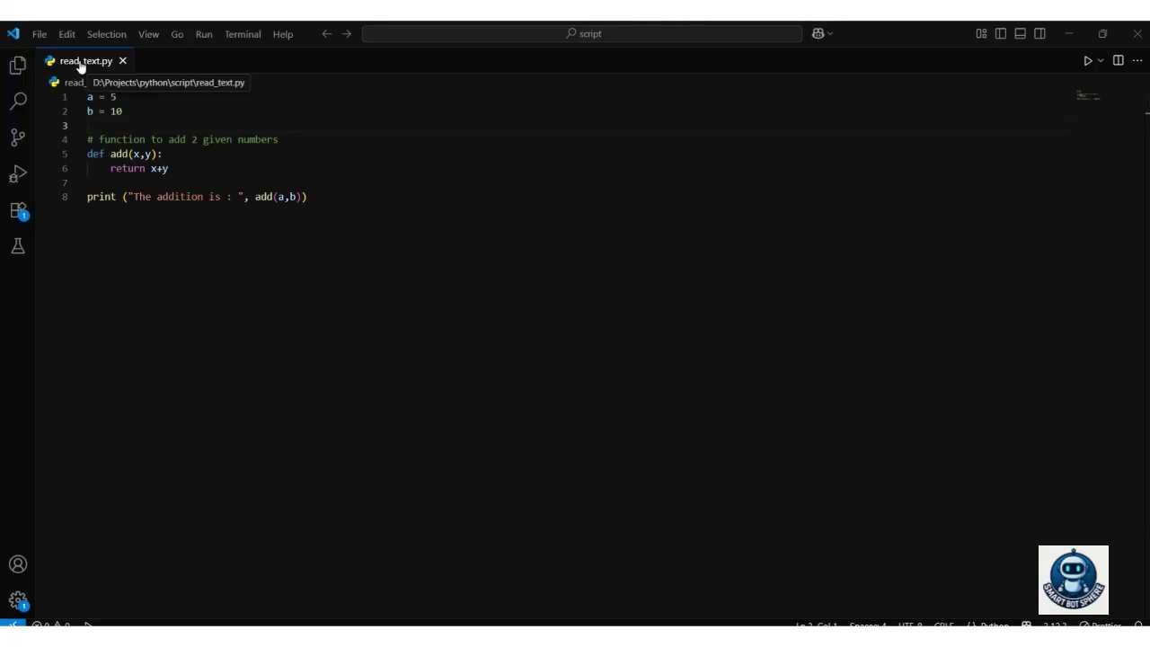
pyautogui.rightClick(81, 66)
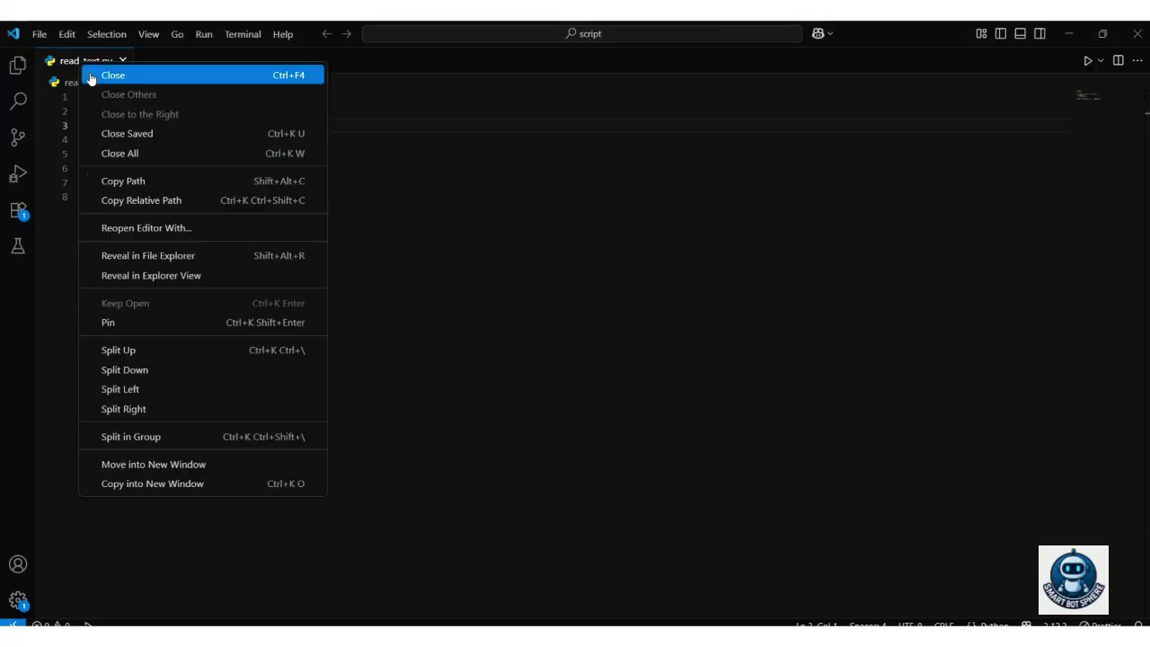
# Paste the copied path so the command reads 'Python D:\Projects\python\script\read_text.py', and save
pyautogui.click(136, 188)
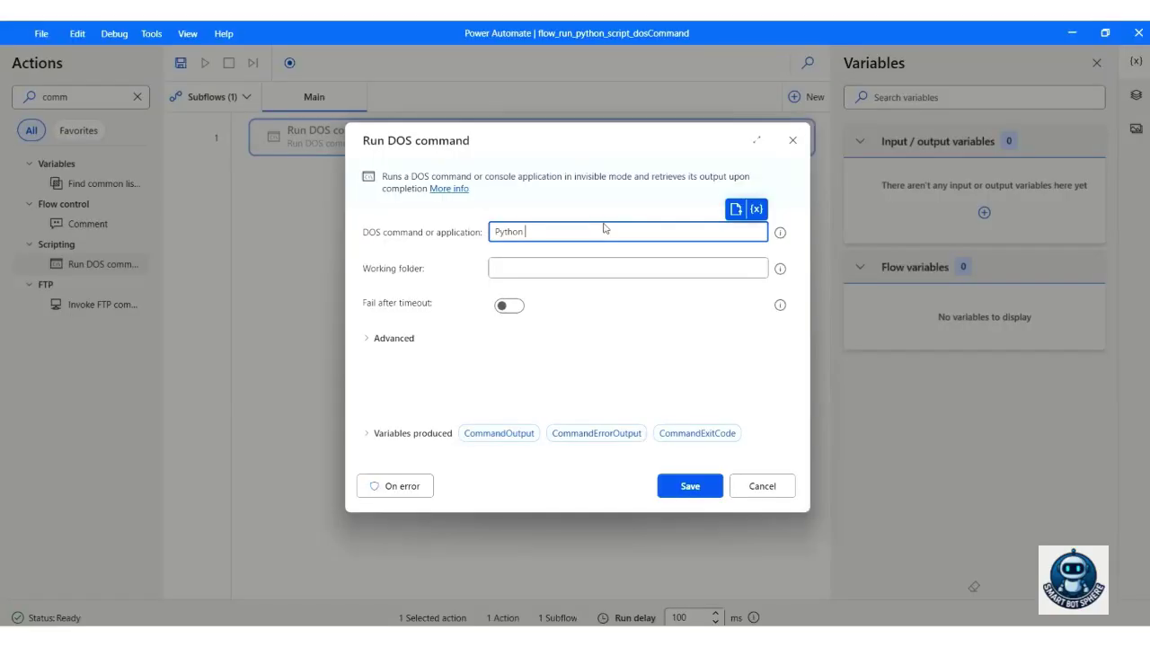
pyautogui.hotkey('ctrl', 'v')
pyautogui.click(689, 487)
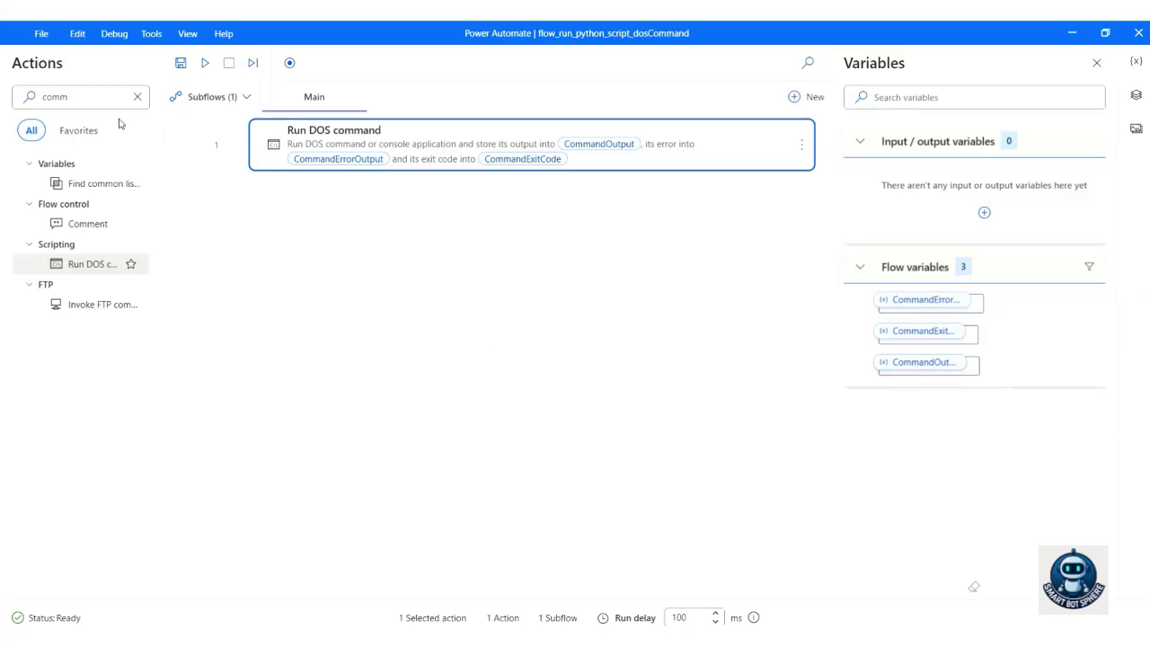
# Search actions for 'mess' and add Display message after the DOS command step
pyautogui.click(138, 97)
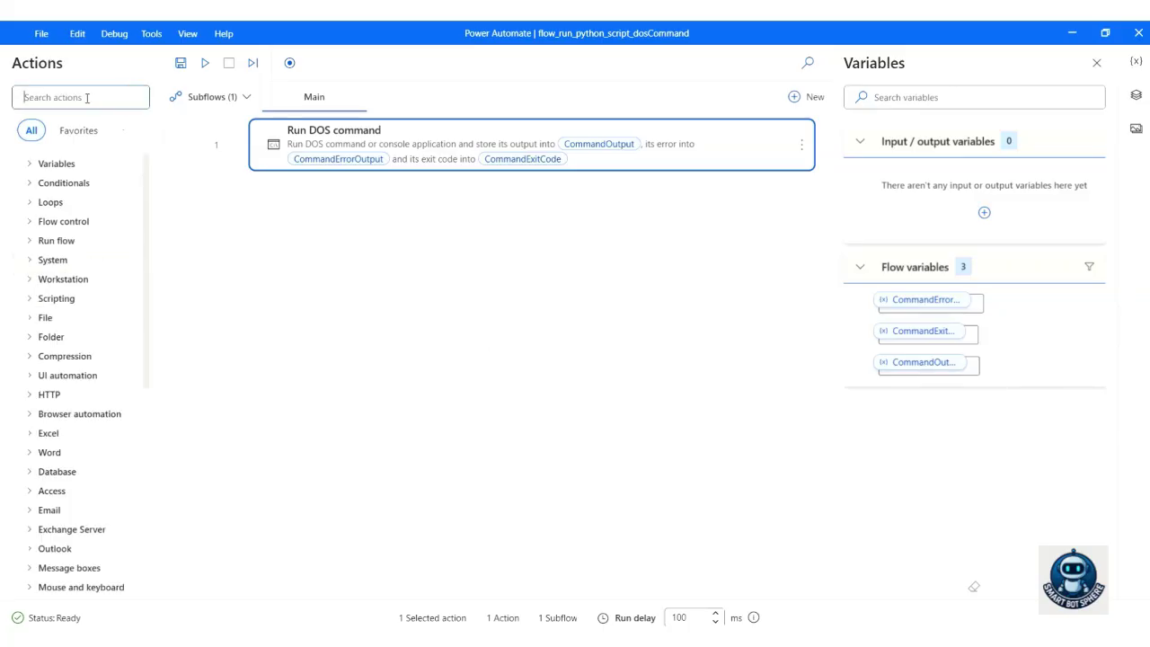
pyautogui.write('mess')
pyautogui.moveTo(94, 453); pyautogui.dragTo(384, 218)
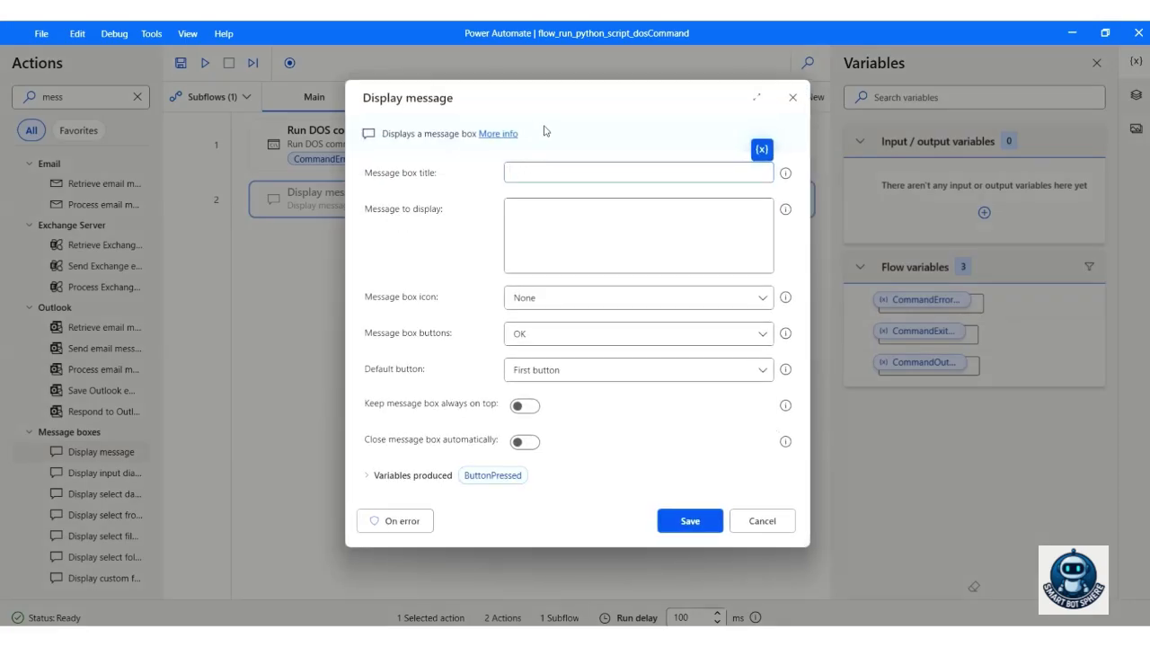
# Title the message 'Python PAD Example1', set its text to %CommandOutput%, and save
pyautogui.write('Python PAD Example1')
pyautogui.click(553, 213)
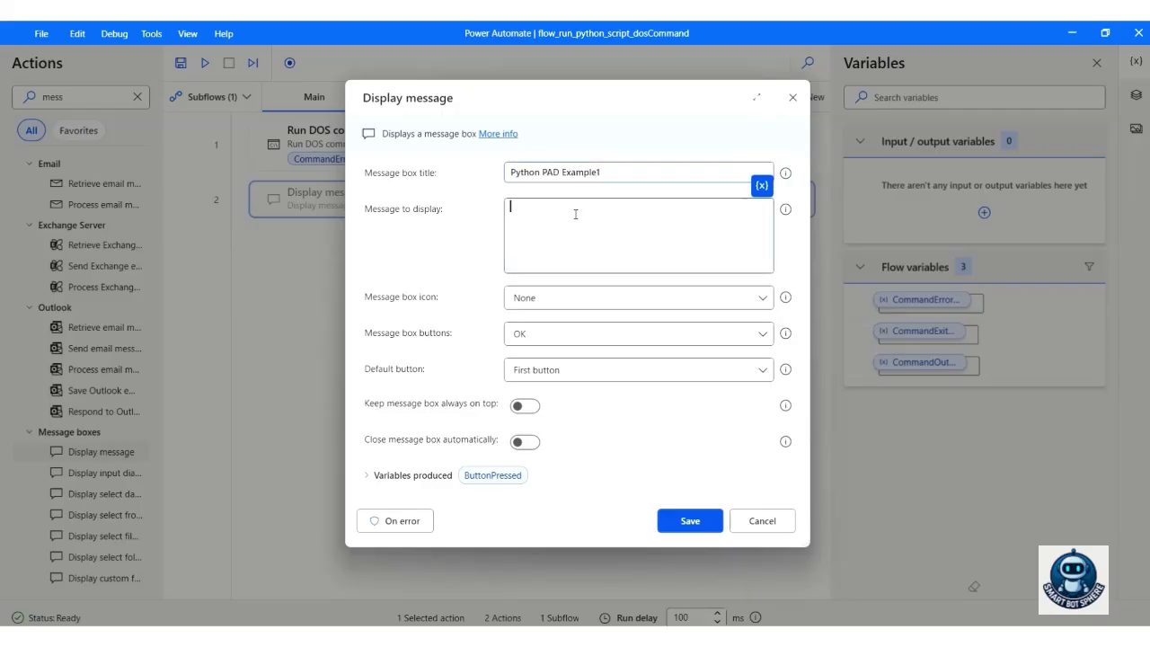
pyautogui.click(762, 189)
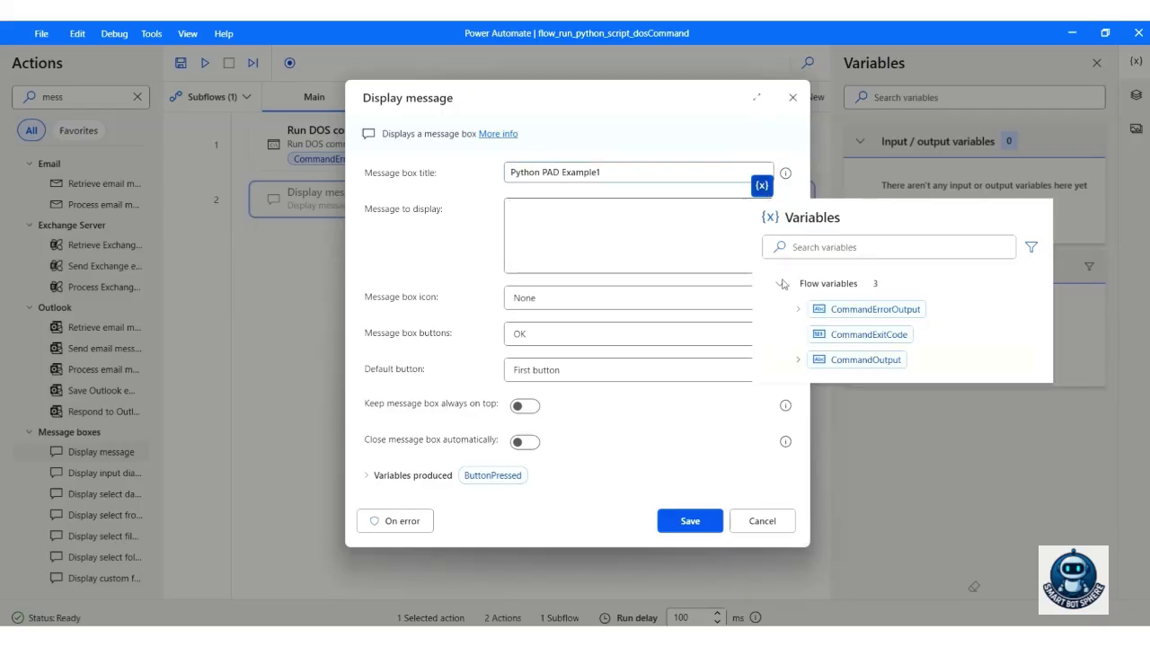
pyautogui.click(834, 362)
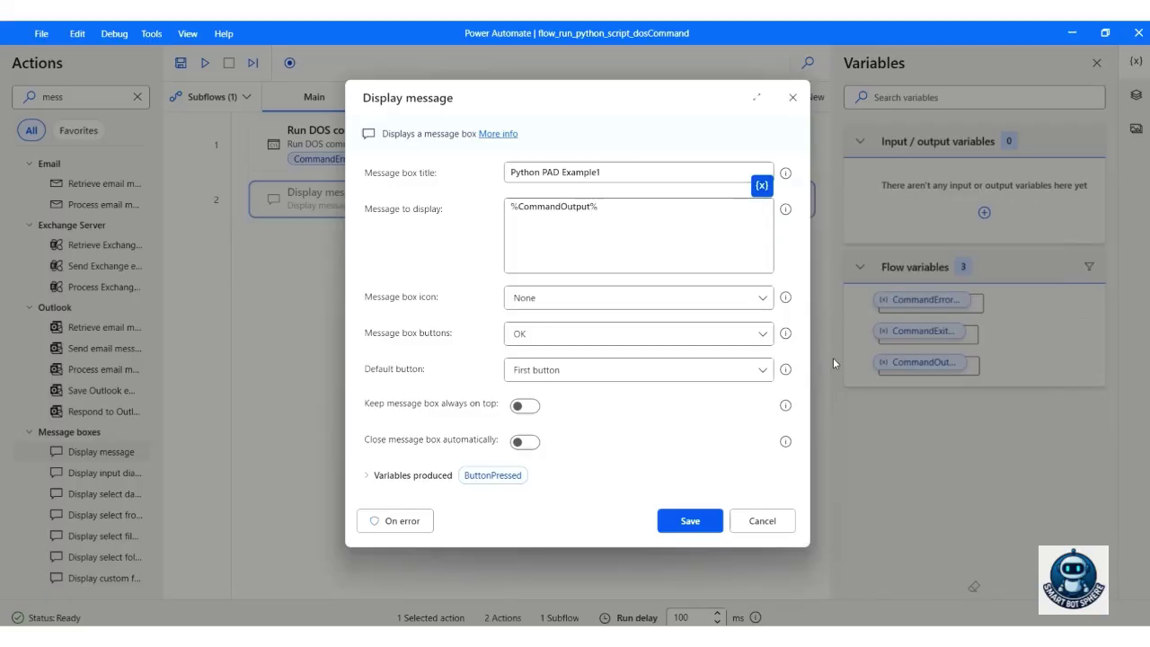
pyautogui.click(678, 526)
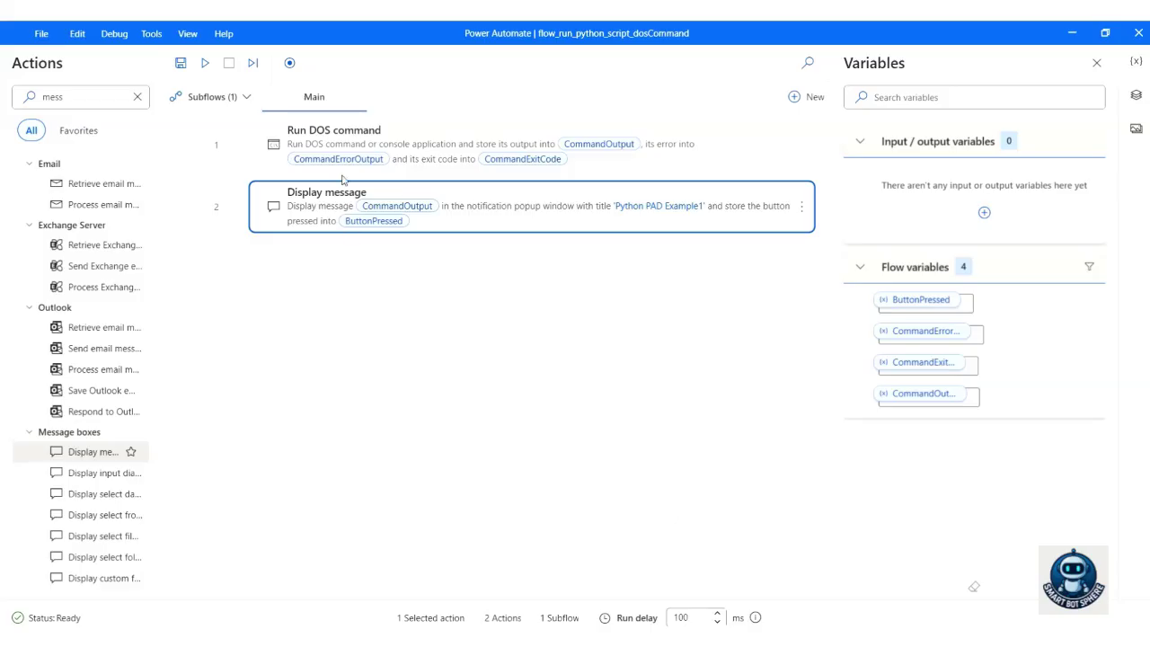
# Run the flow and close the 'The addition is : 15' message box
pyautogui.click(205, 63)
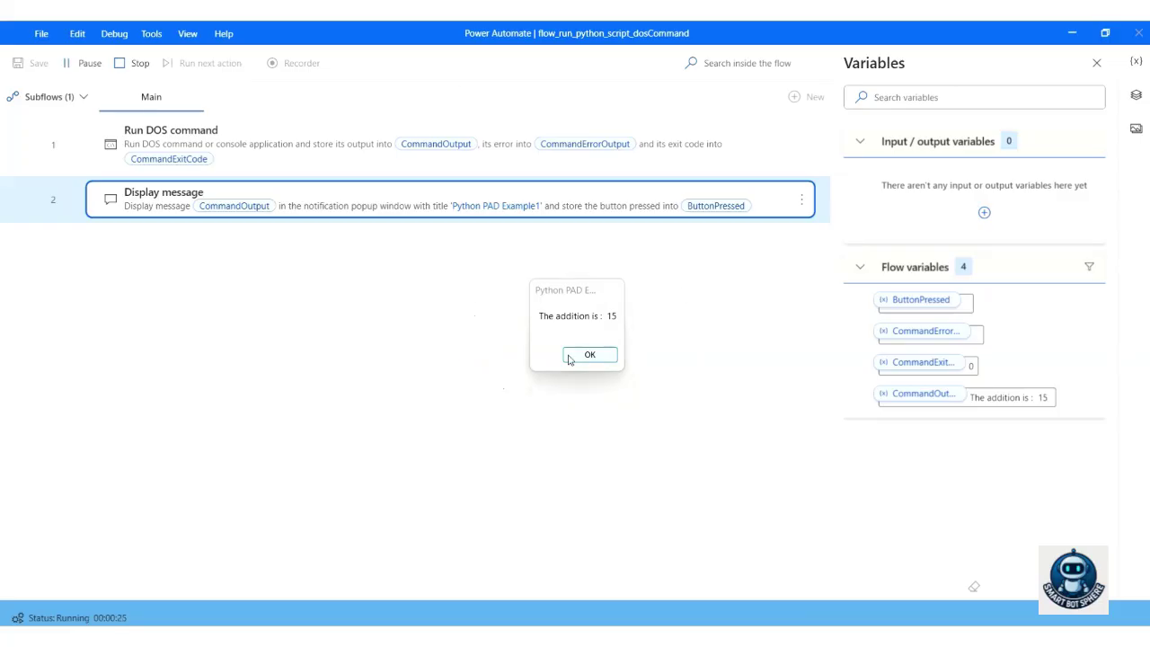
pyautogui.click(569, 357)
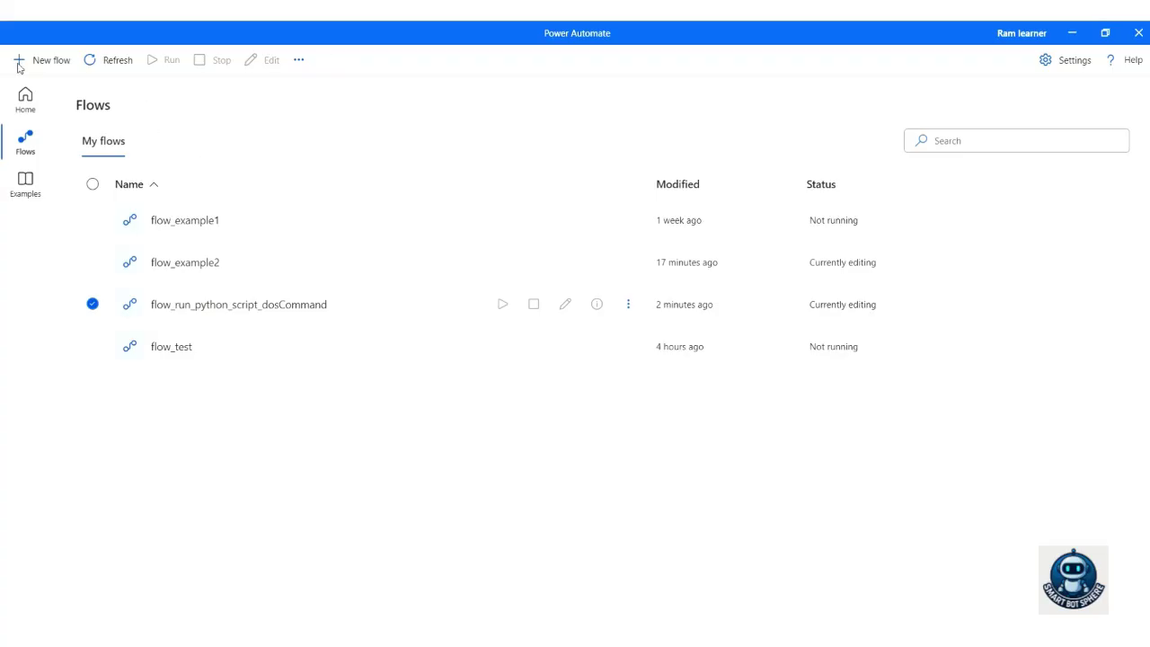
# Start a new flow named flow_run_python_script_action and create it in the designer
pyautogui.click(23, 63)
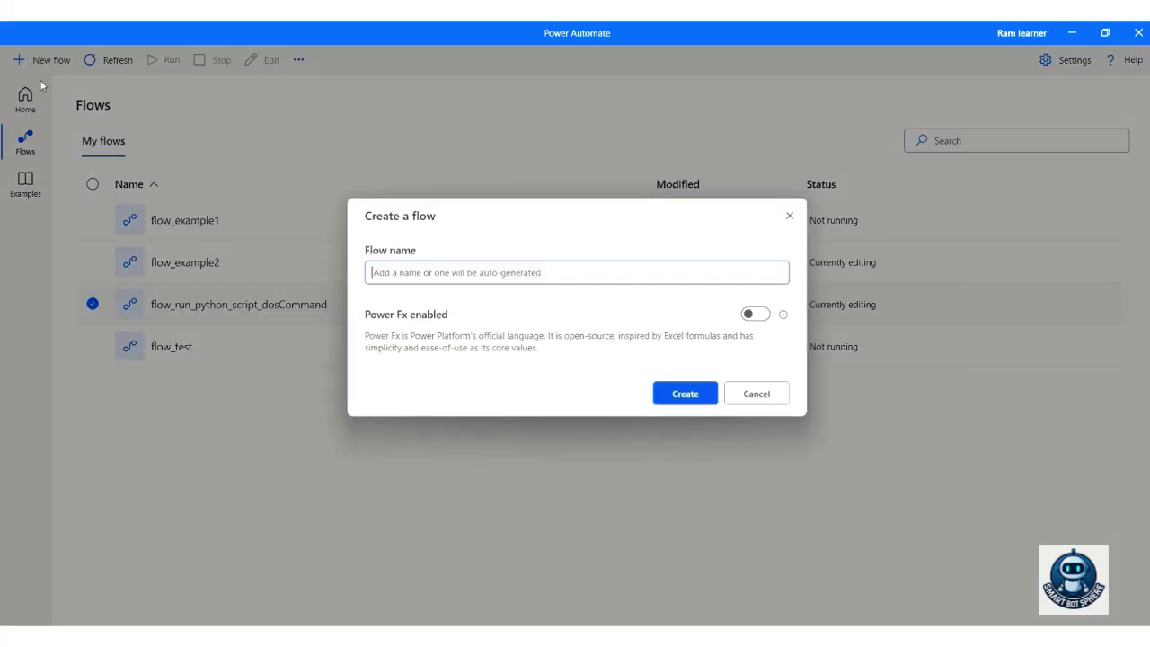
pyautogui.click(413, 272)
pyautogui.write('flow')
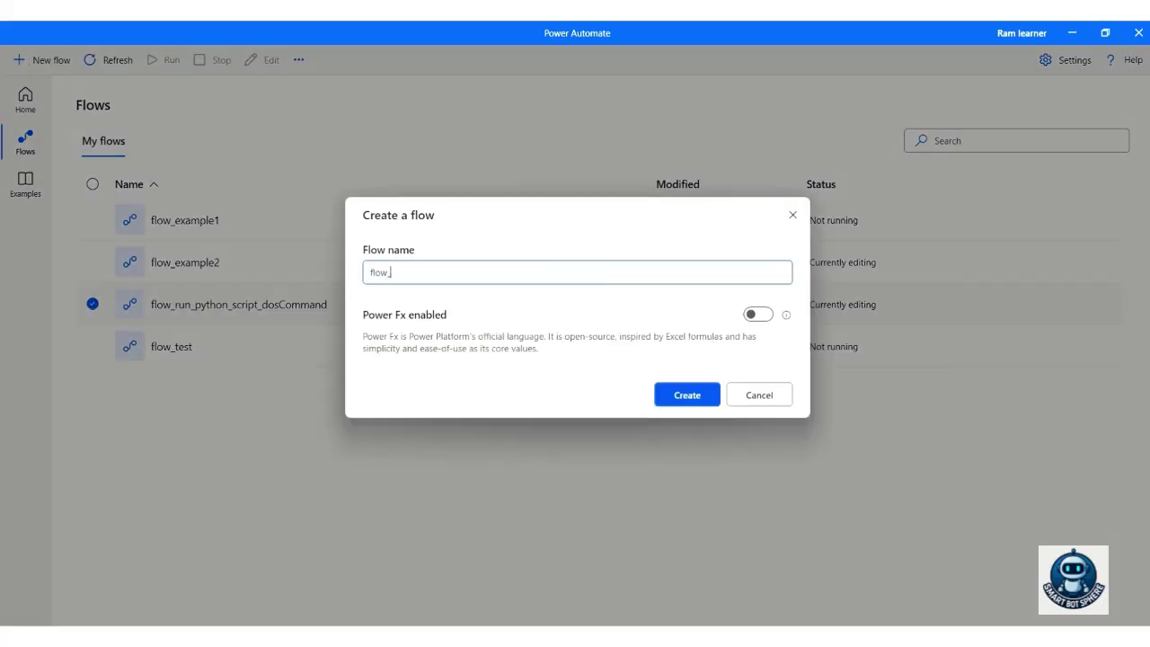
pyautogui.write('_run_python_script_action')
pyautogui.click(673, 396)
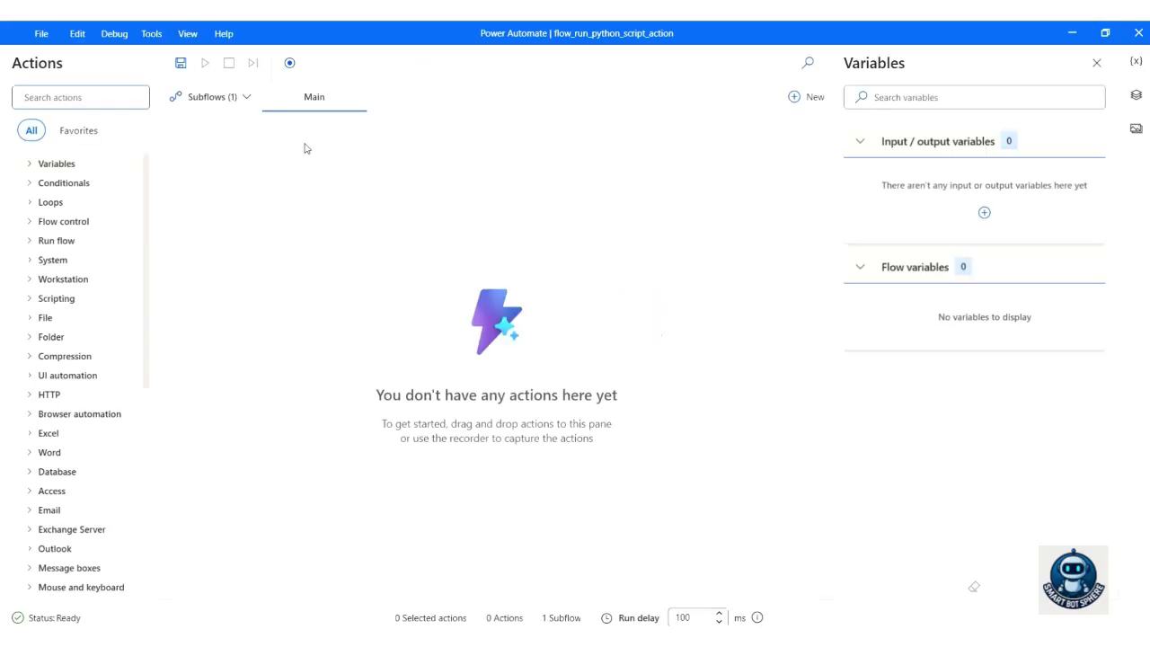
# Search actions for 'python' and add Run Python script as step 1
pyautogui.click(55, 99)
pyautogui.write('python')
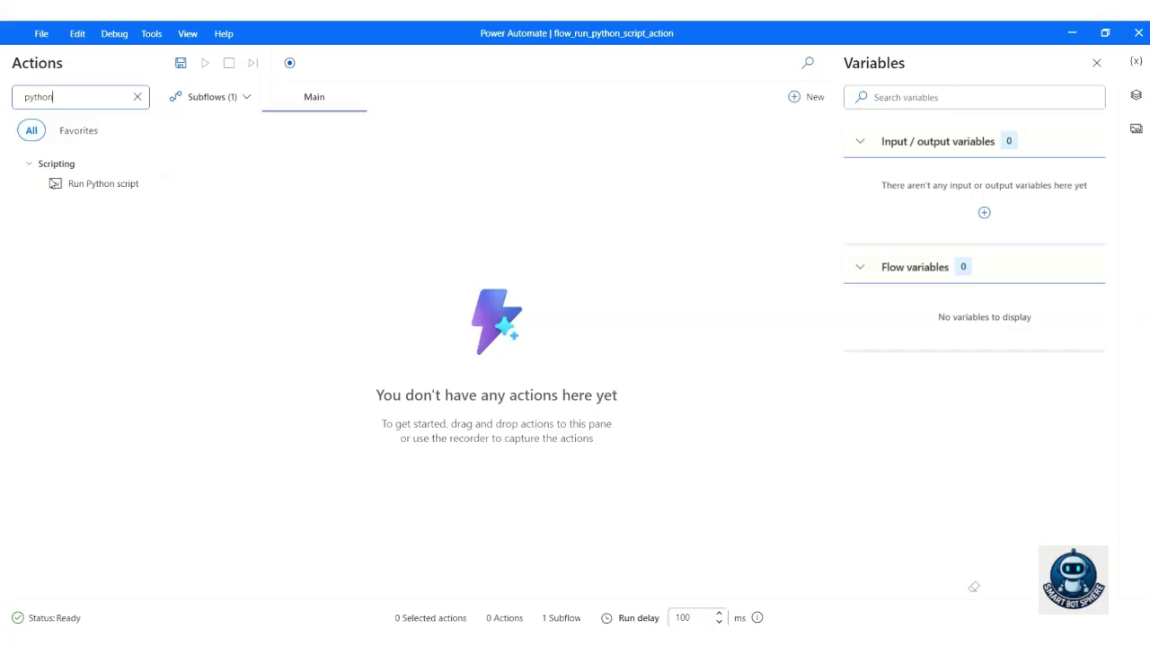
pyautogui.moveTo(126, 184); pyautogui.dragTo(336, 164)
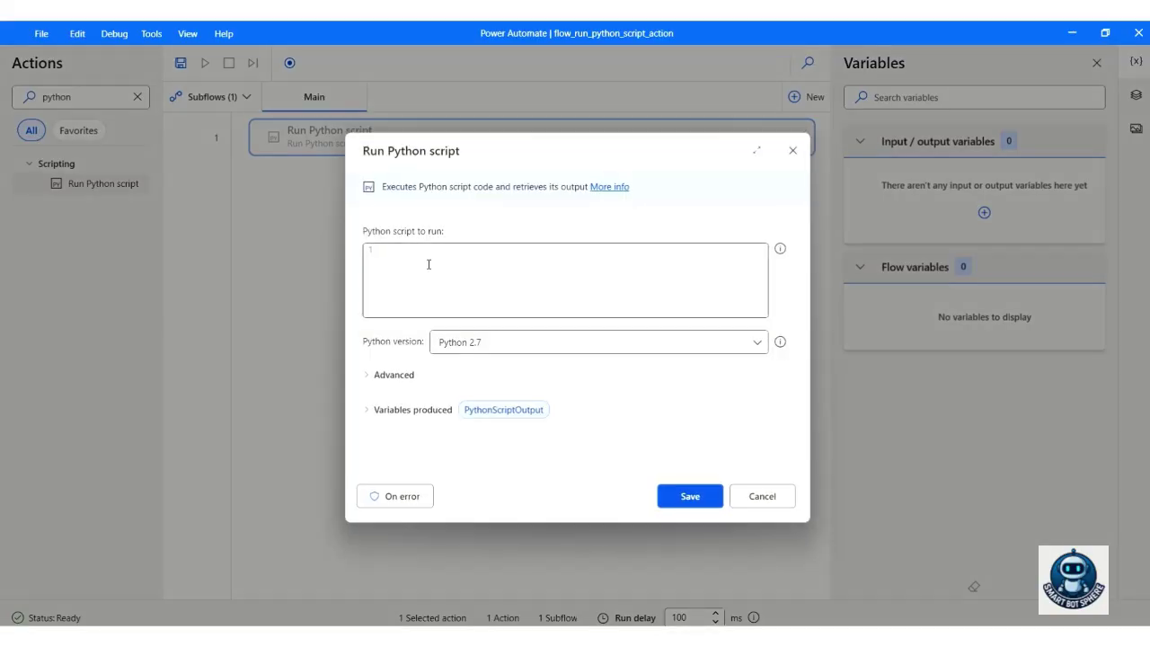
pyautogui.click(429, 265)
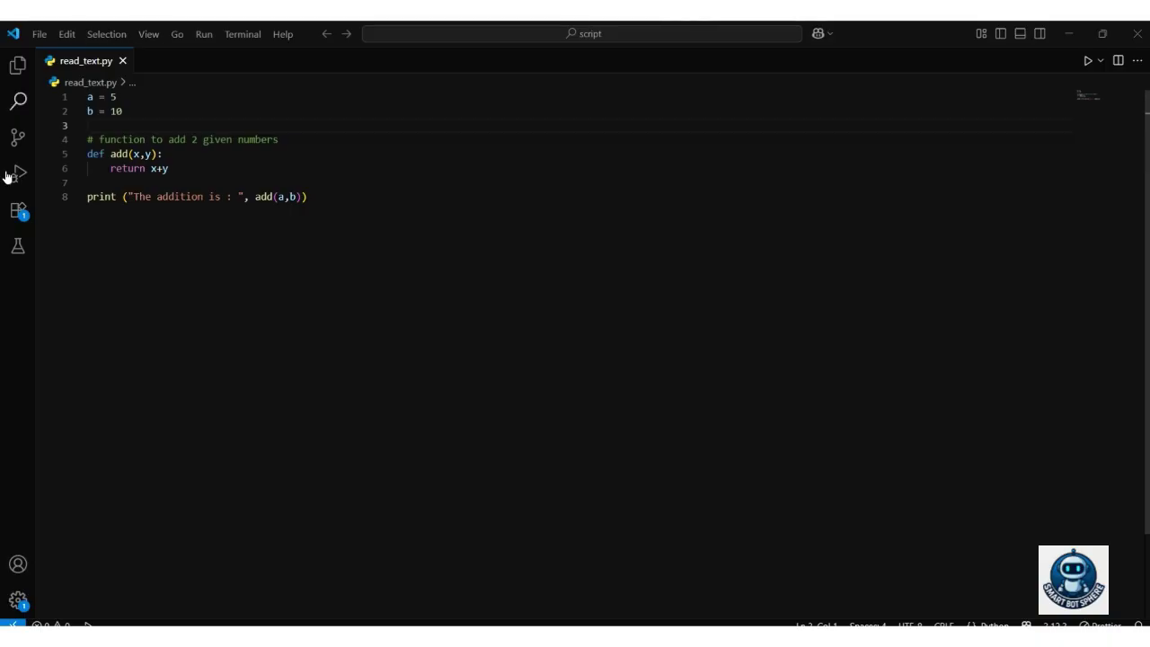
# Copy the entire addition script from read_text.py, then return to the empty Python script box
pyautogui.click(291, 213)
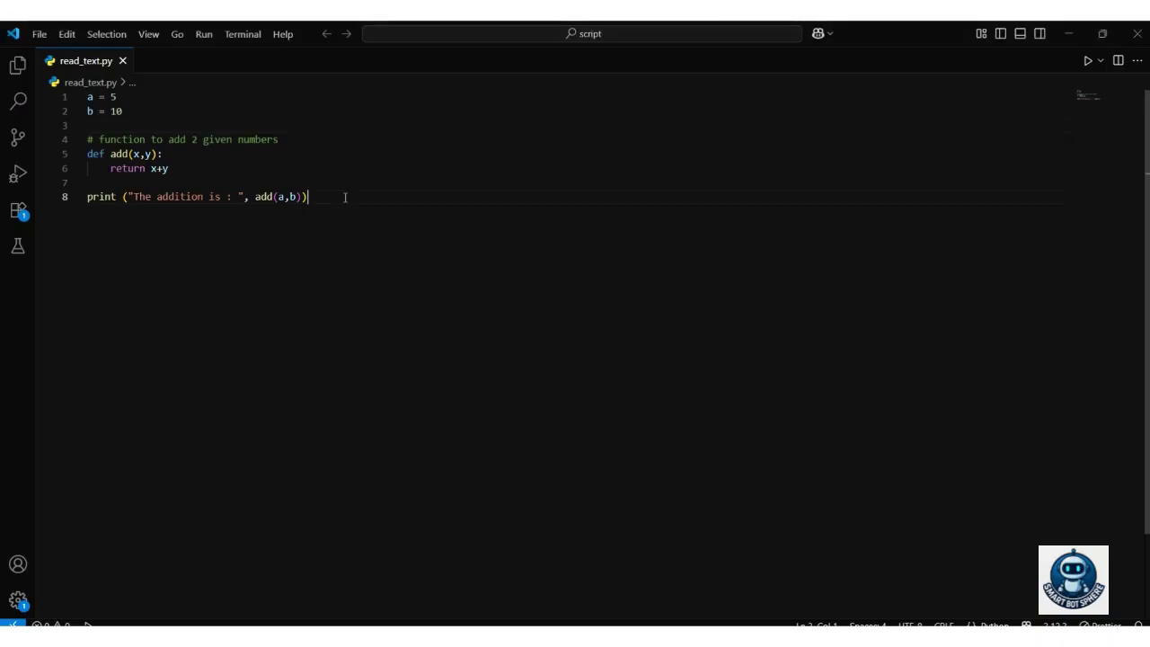
pyautogui.hotkey('shift', 'Up')
pyautogui.hotkey('shift', 'Up')
pyautogui.hotkey('shift', 'Up')
pyautogui.hotkey('shift', 'Up')
pyautogui.hotkey('shift', 'Up')
pyautogui.hotkey('shift', 'Up')
pyautogui.hotkey('shift', 'Up')
pyautogui.hotkey('shift', 'Up')
pyautogui.hotkey('ctrl', 'c')
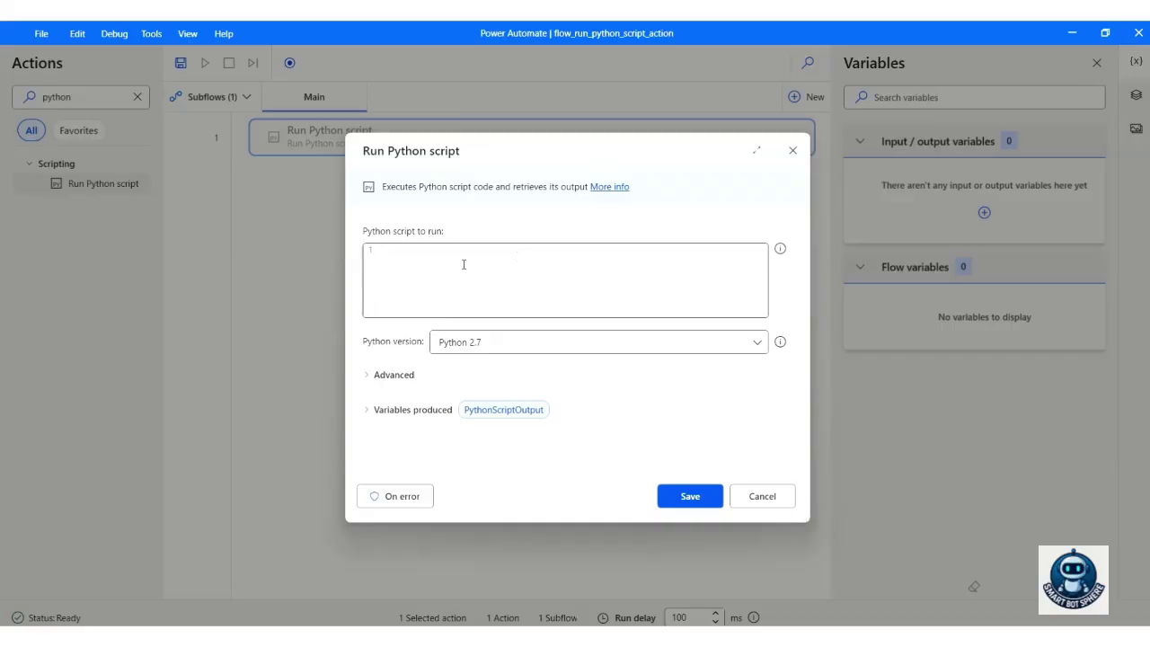
pyautogui.click(463, 264)
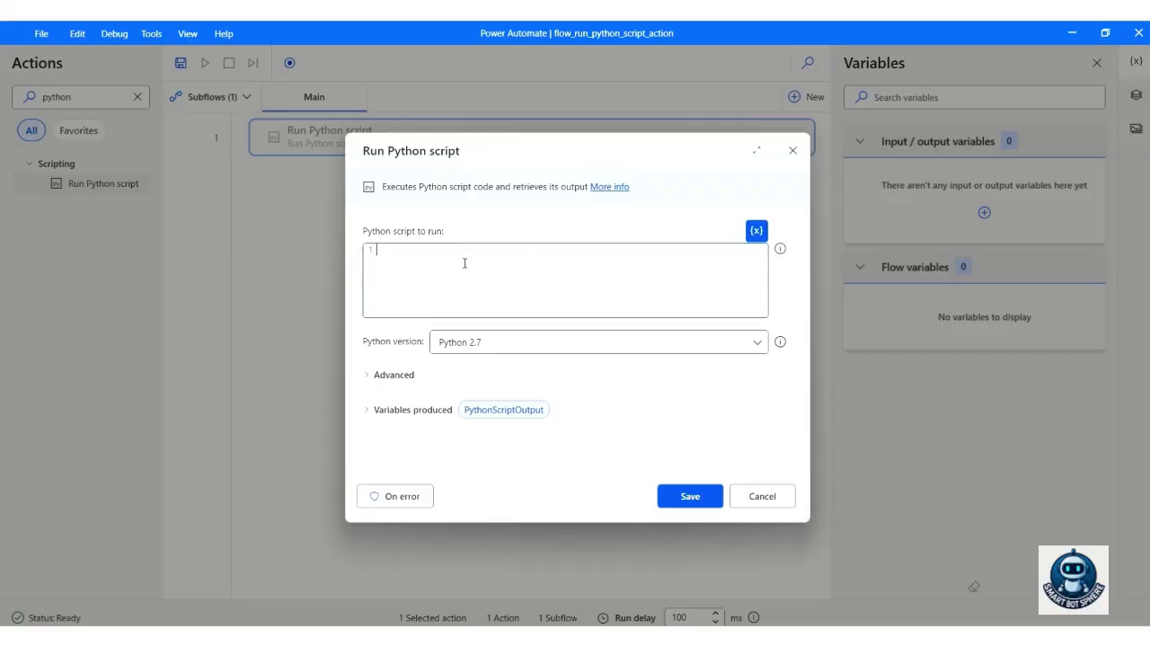
# Paste the addition script into the Run Python script step, set Python 3.4, and save
pyautogui.hotkey('ctrl', 'v')
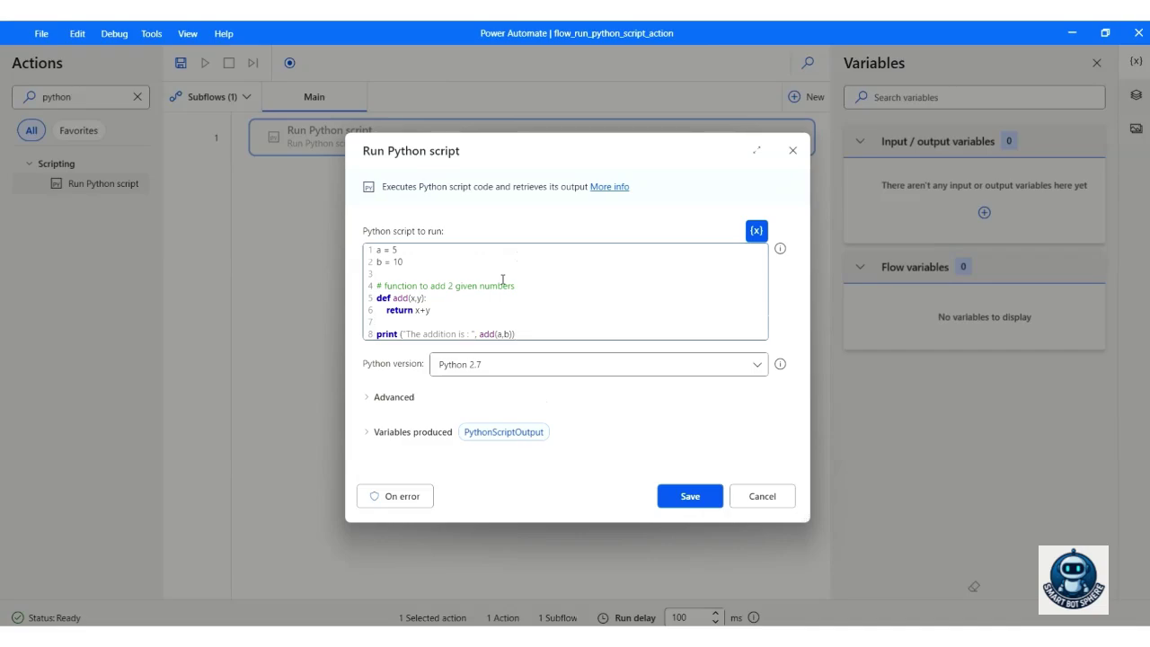
pyautogui.click(521, 370)
pyautogui.click(477, 409)
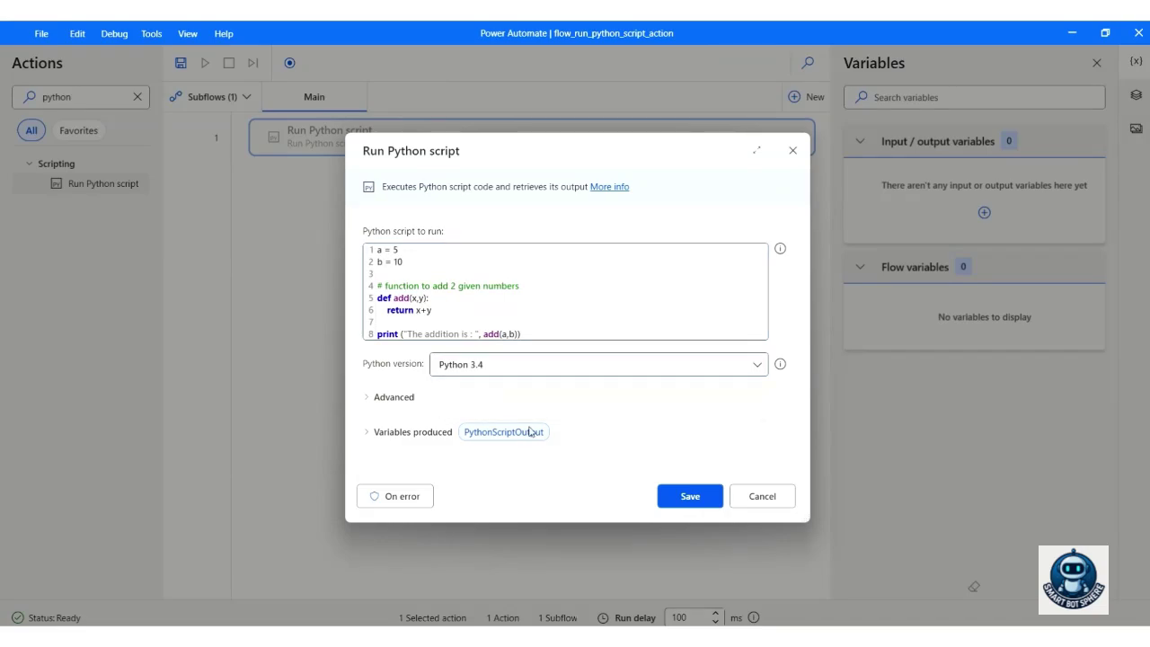
pyautogui.click(689, 499)
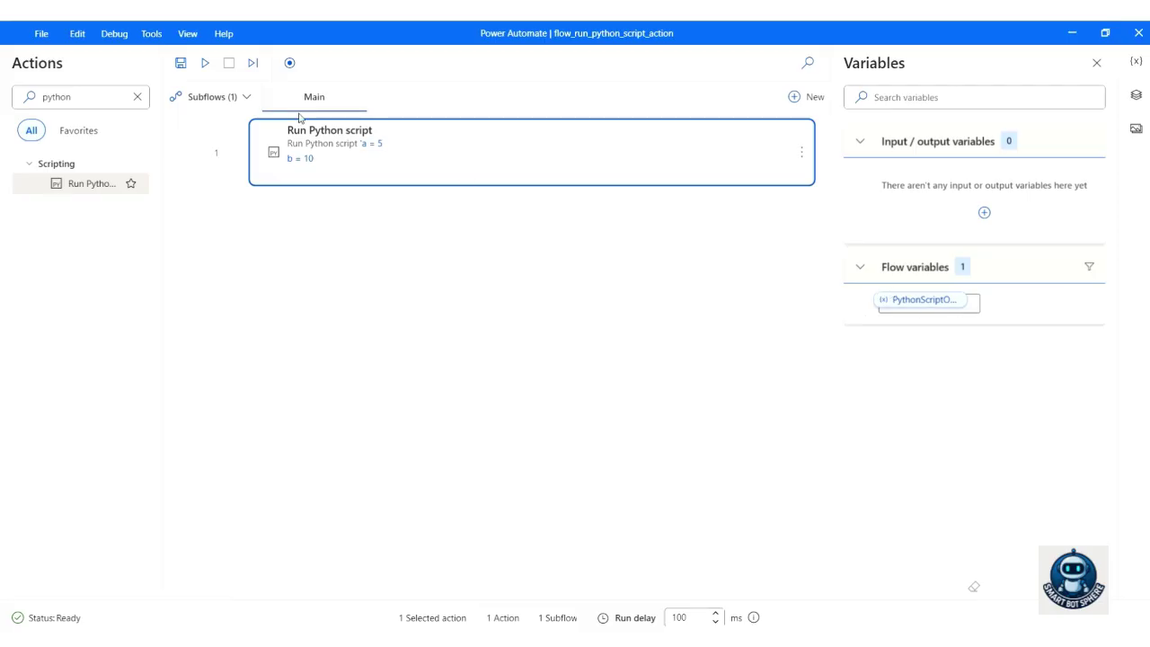
# Search for the Display message action and add it after the Python step
pyautogui.click(138, 96)
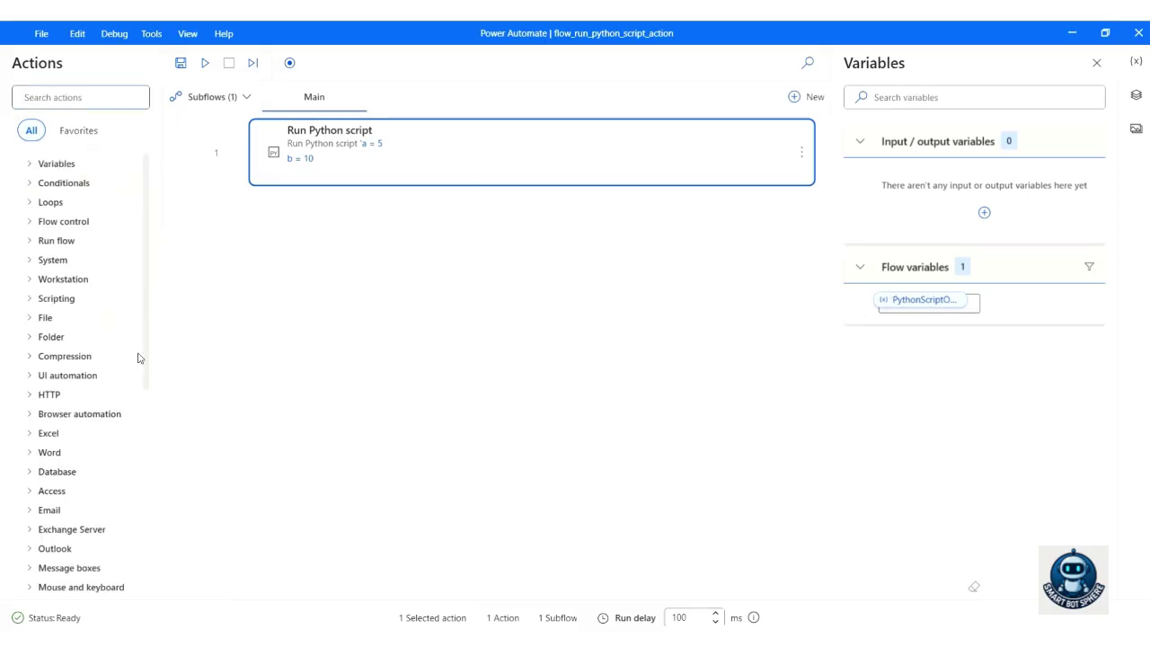
pyautogui.write('messa')
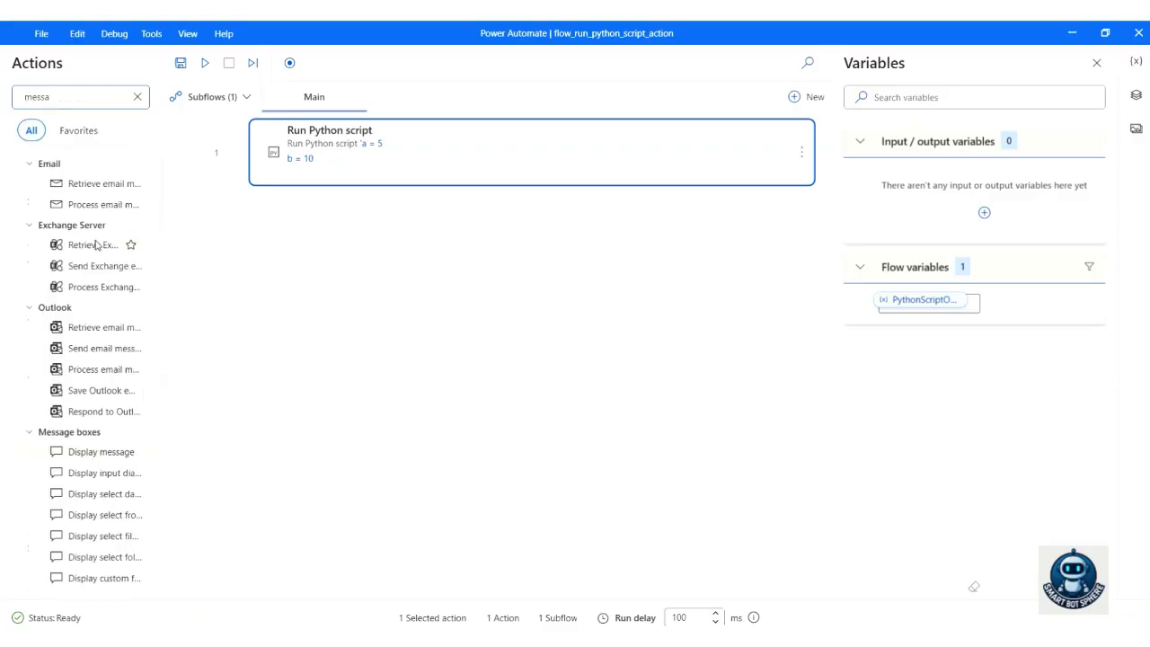
pyautogui.moveTo(77, 454); pyautogui.dragTo(355, 263)
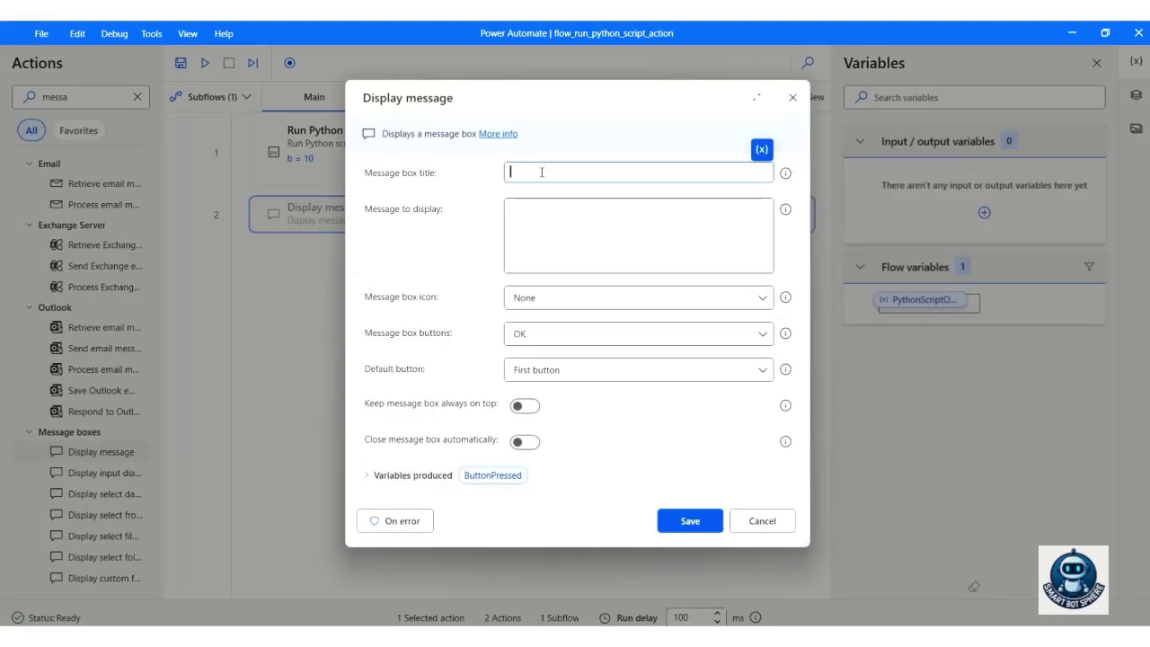
# Title the message box 'Example 2 PAD Python', set its message to %PythonScriptOutput%, and save
pyautogui.click(542, 172)
pyautogui.write('Example 2 PAD Python')
pyautogui.click(550, 217)
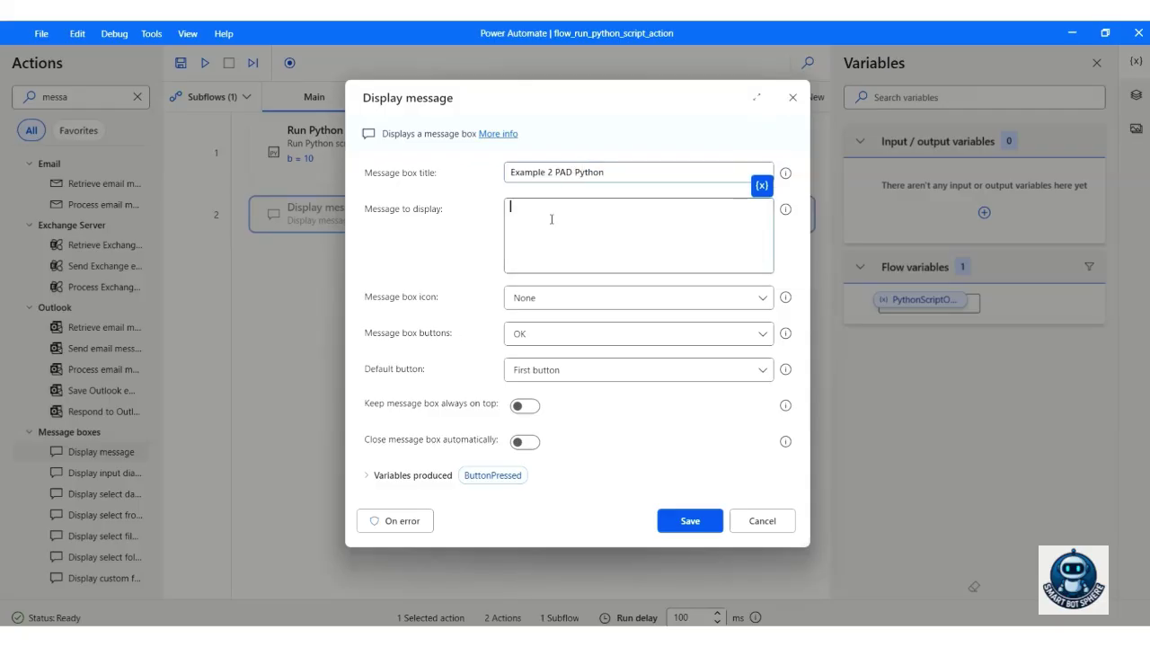
pyautogui.click(761, 185)
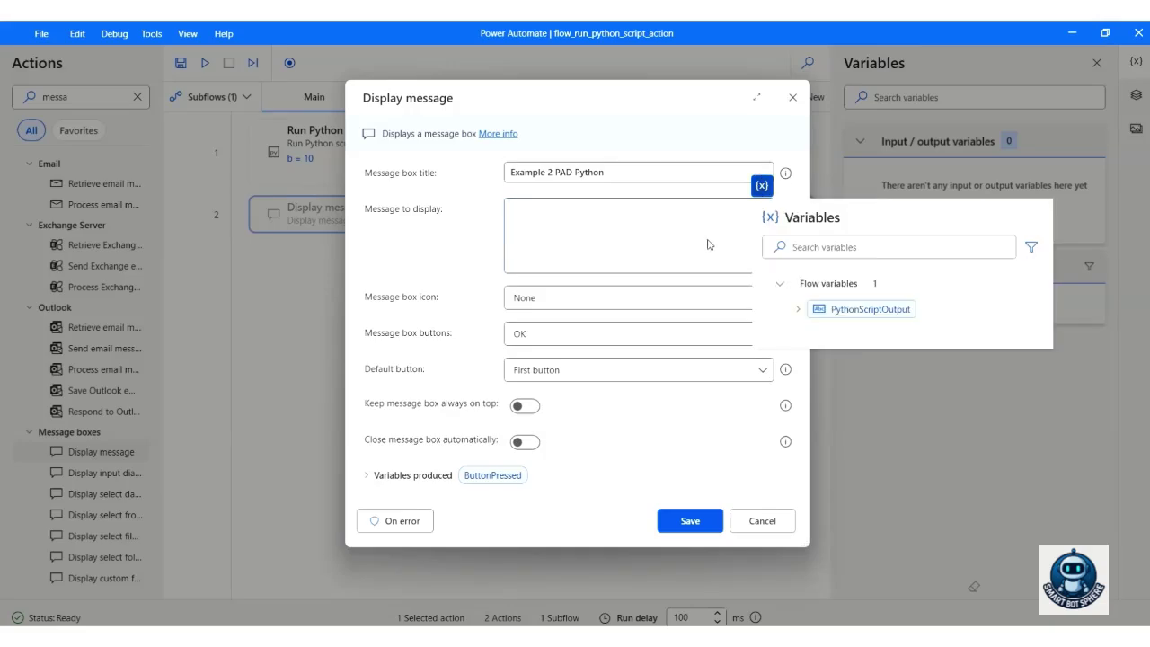
pyautogui.click(851, 307)
pyautogui.click(690, 521)
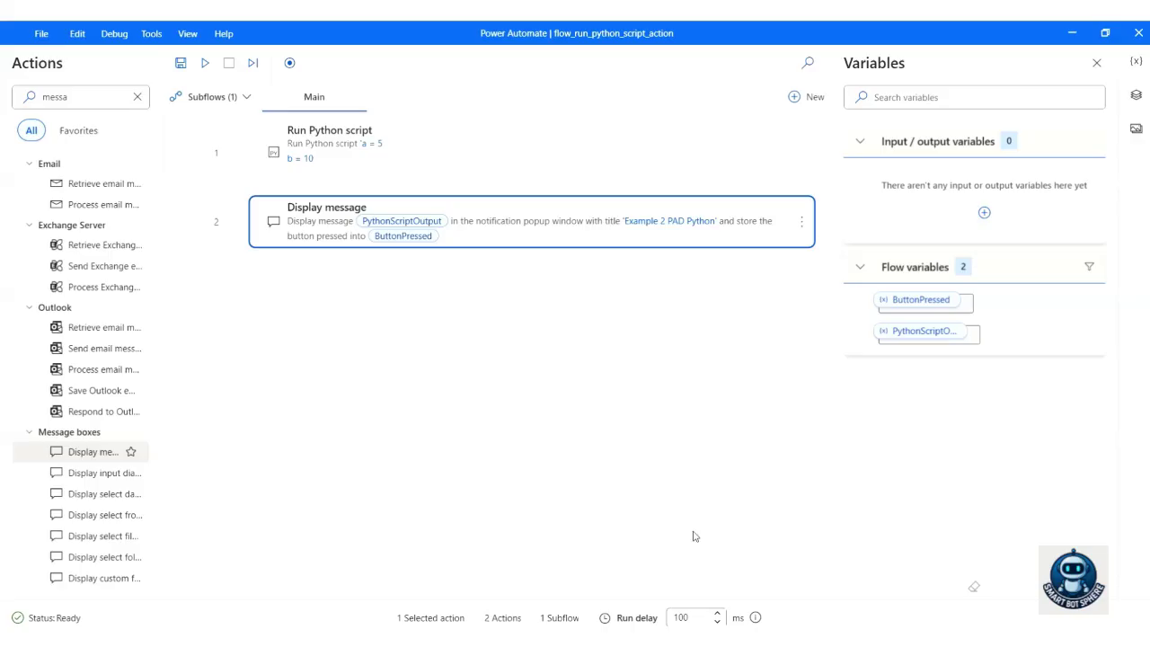
# Deselect the Display message step and run the two-step flow
pyautogui.click(627, 422)
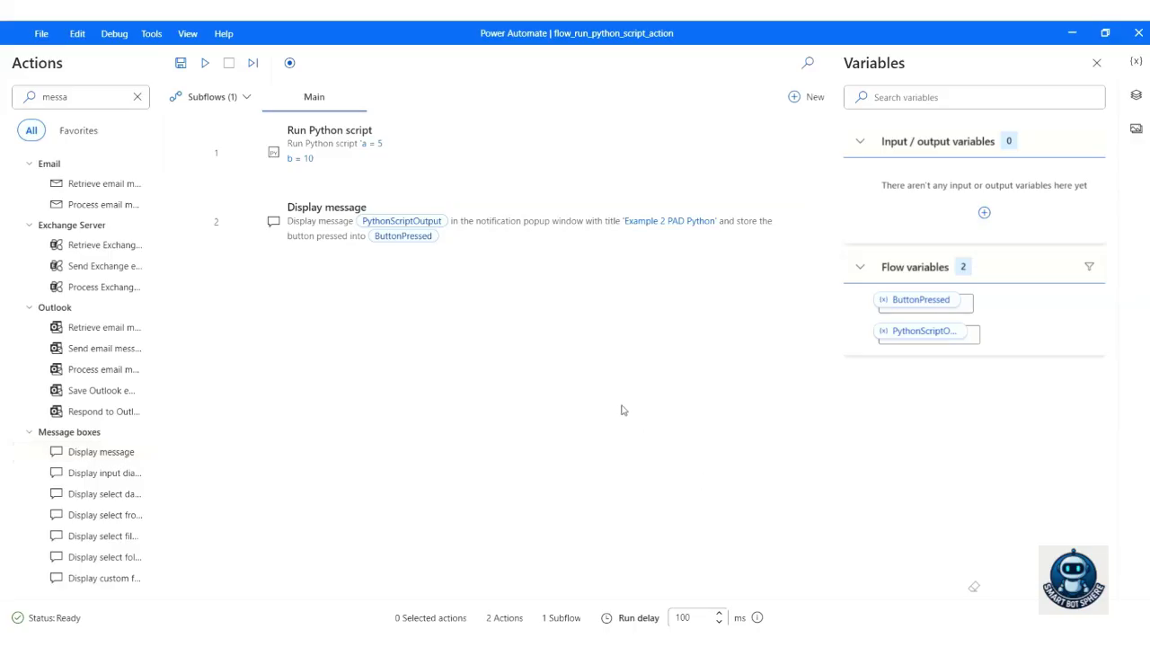
pyautogui.click(205, 66)
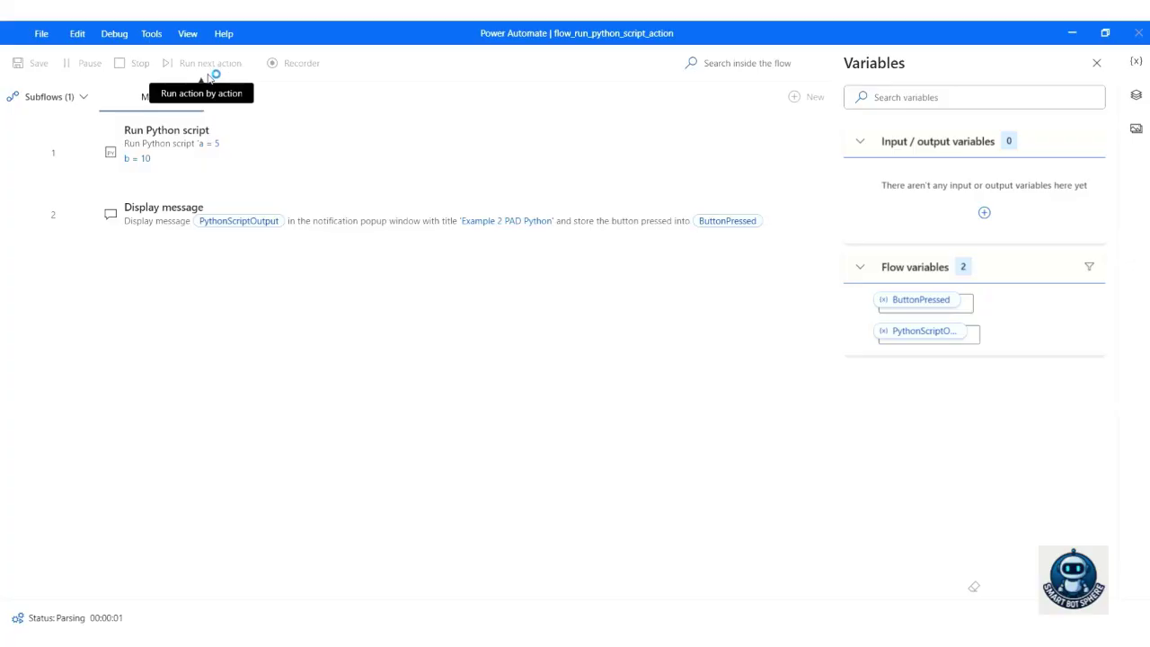